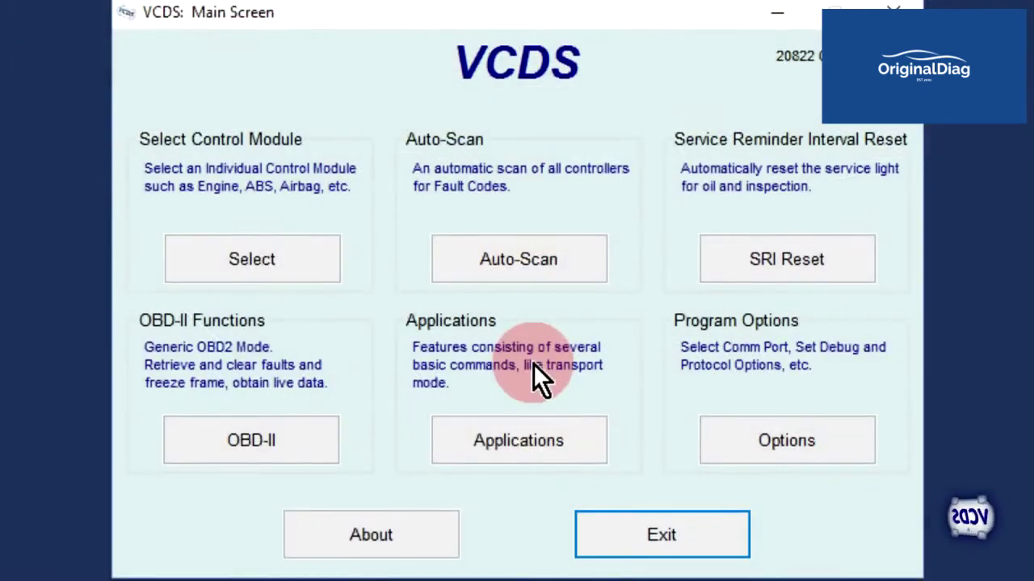
Step: Connect to the 01-Engine controller (2.0l R4/4V TFSI) from the installed module list
left_click(267, 260)
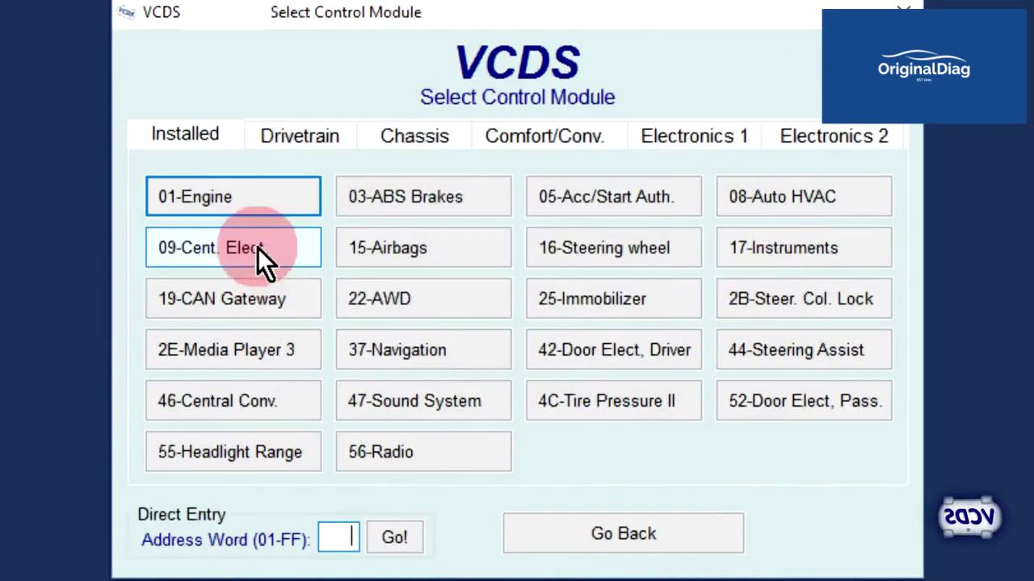
left_click(257, 198)
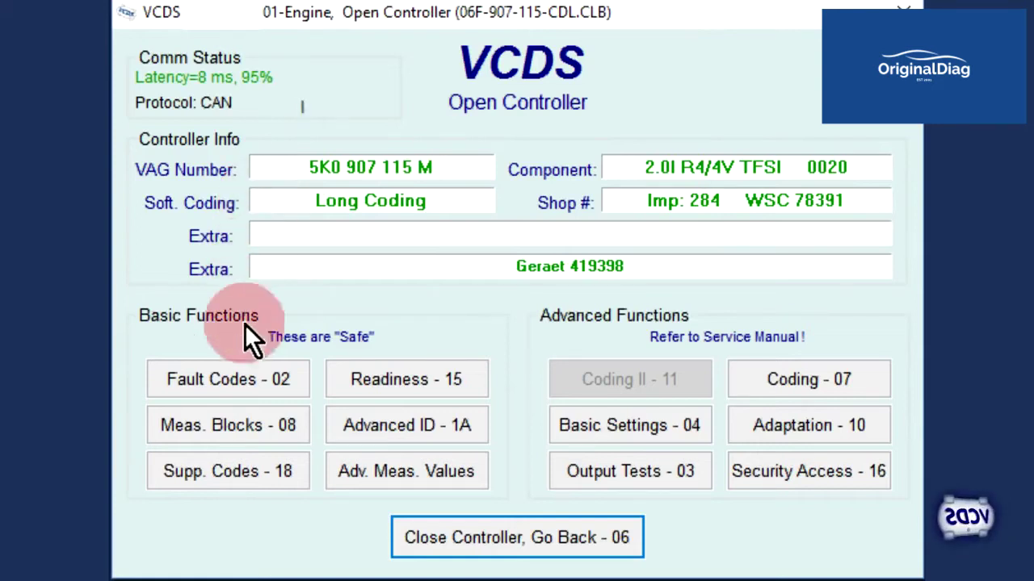
Step: Open Meas. Blocks, read group 001 engine speed and coolant temperature live, then stop
left_click(240, 417)
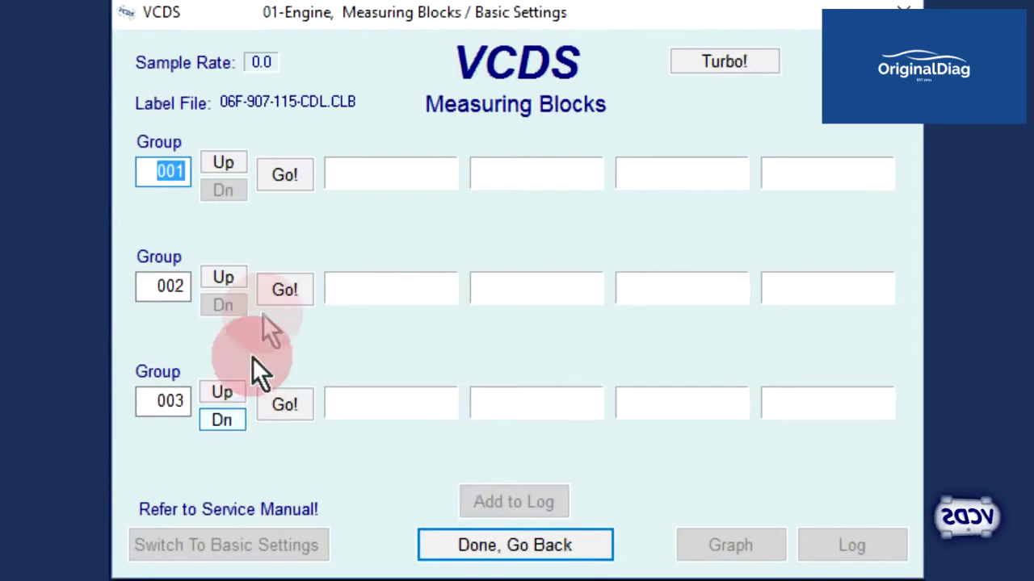
left_click(285, 174)
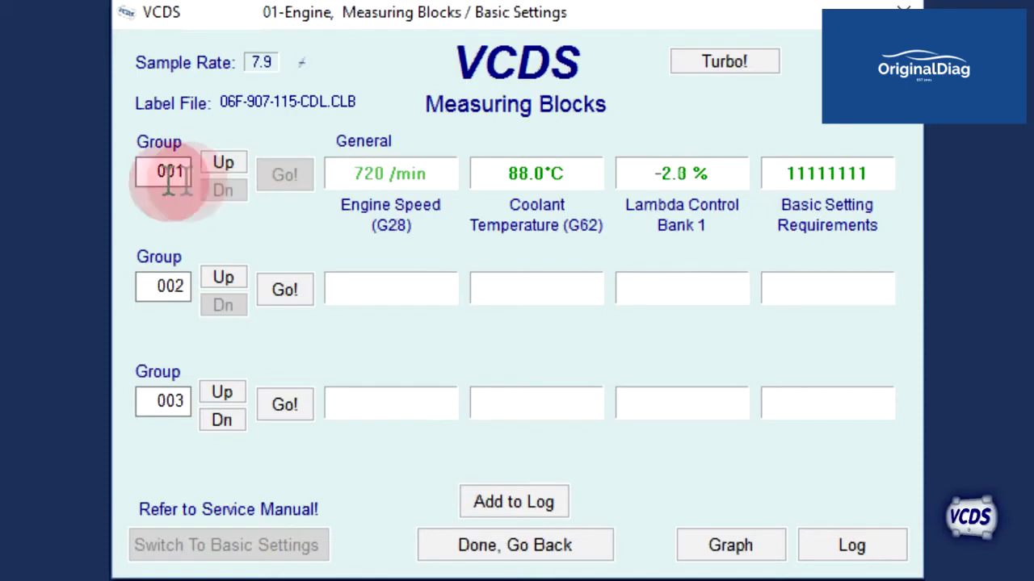
left_click(153, 173)
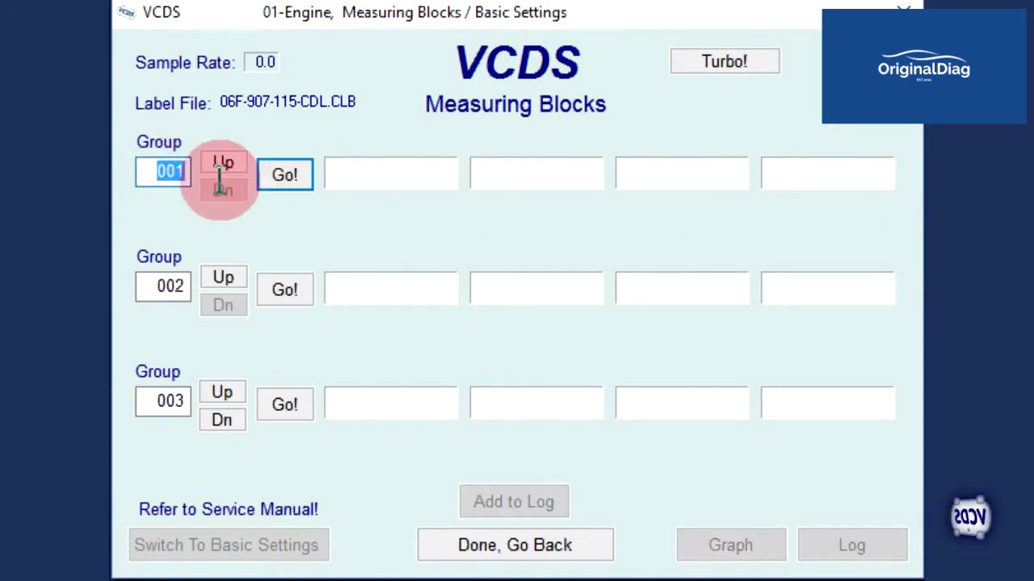
Step: Stream group 106 fuel supply readings: about 49.2 bar rail pressure, 51.4 % pump load
type("106")
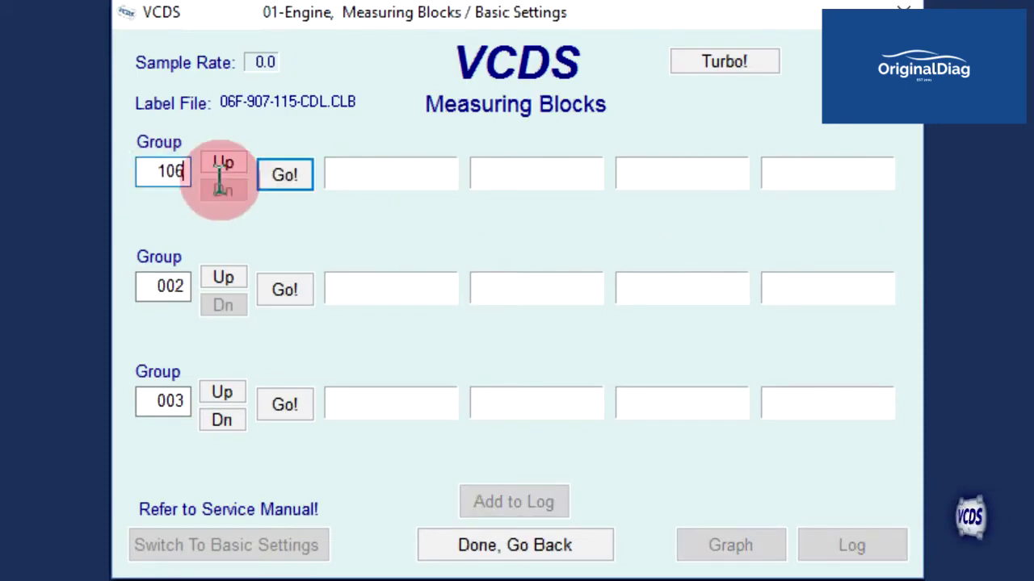
left_click(278, 174)
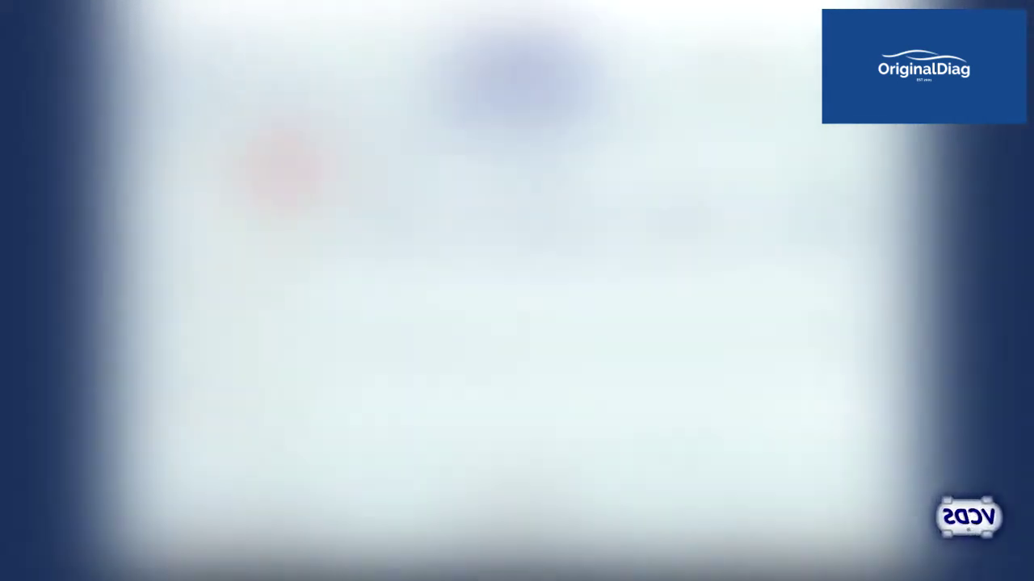
left_click(287, 174)
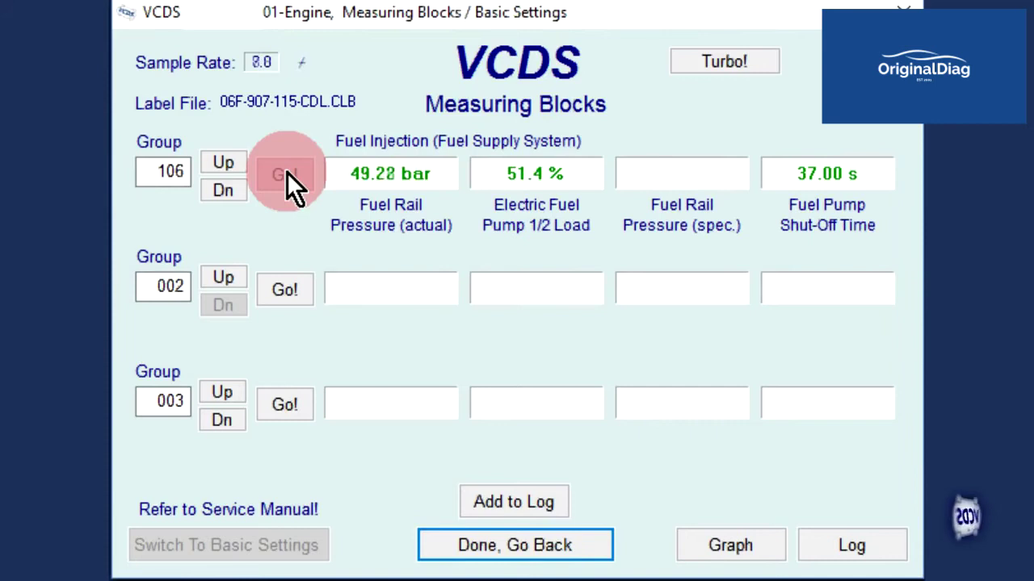
Step: Close and reconnect the 01-Engine controller, then reopen its Measuring Blocks
left_click(490, 532)
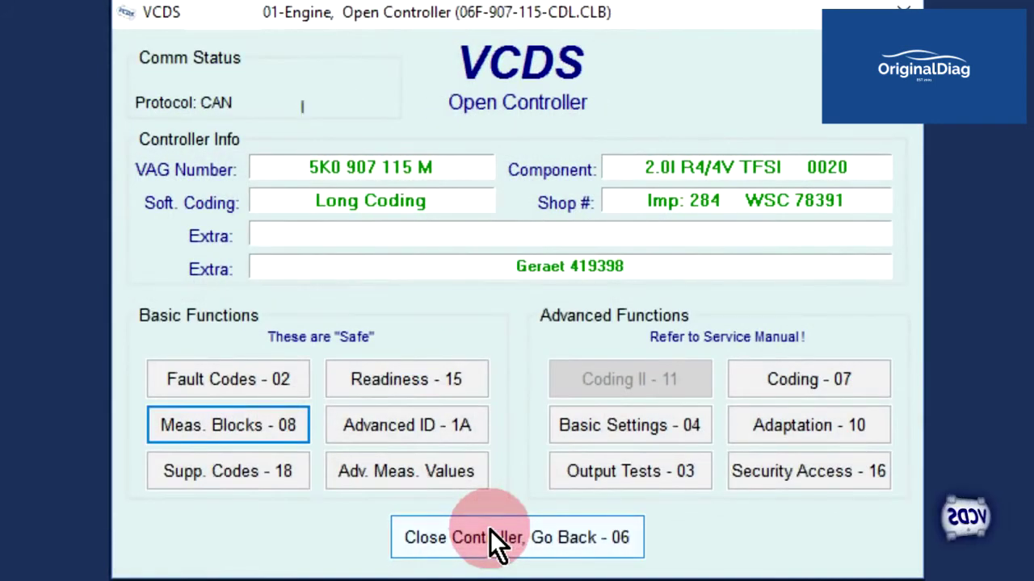
left_click(489, 529)
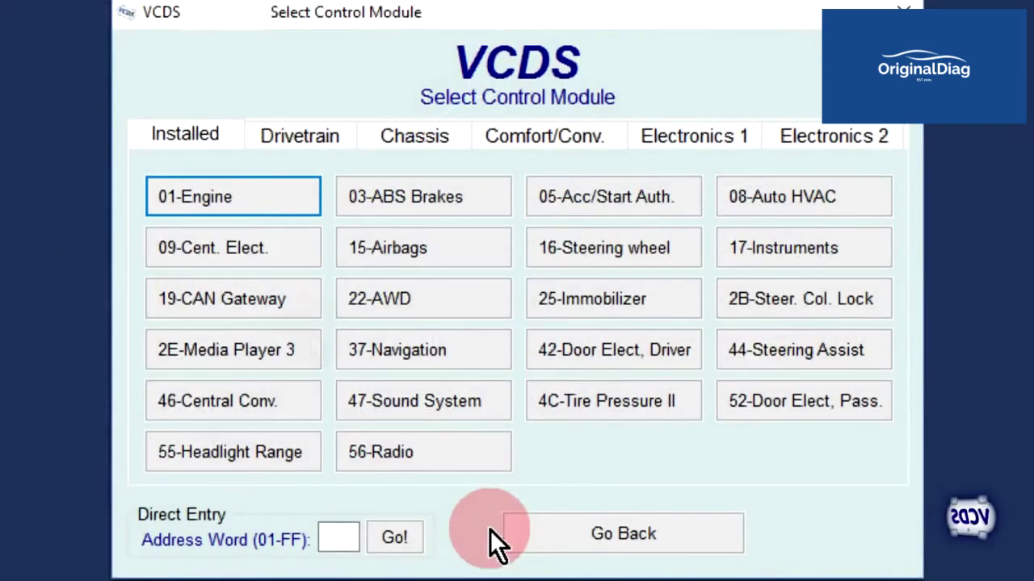
left_click(258, 214)
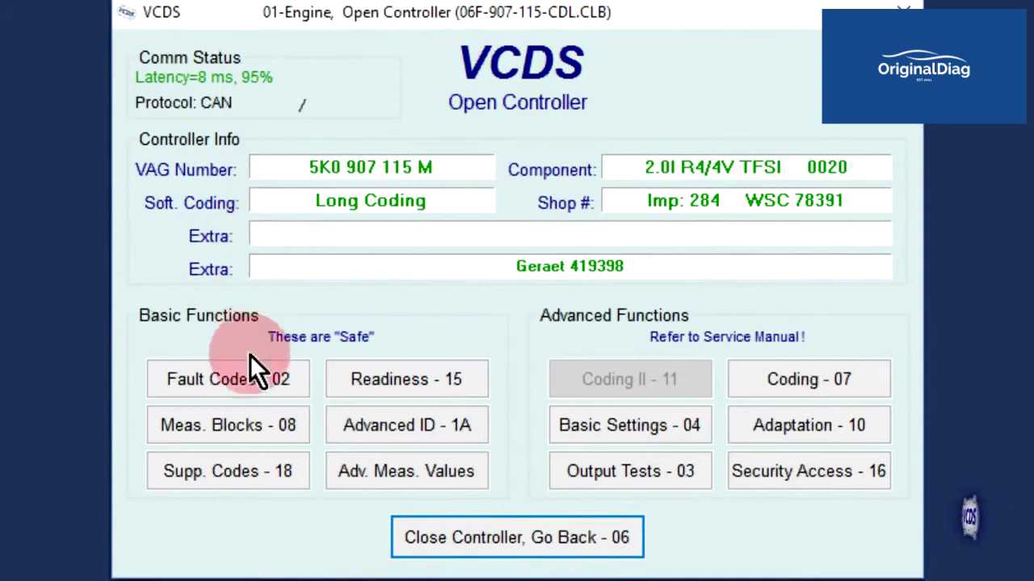
left_click(267, 428)
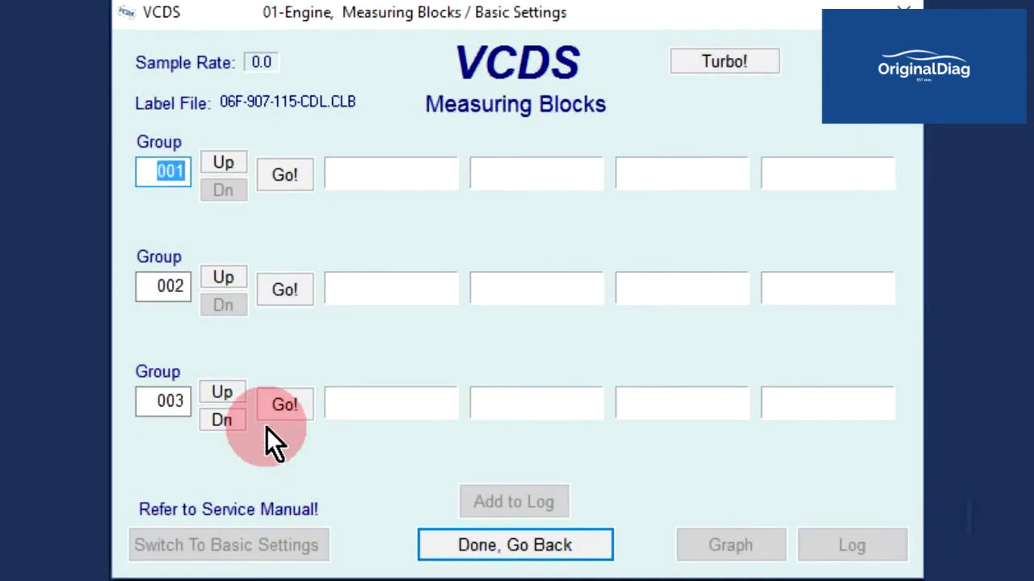
Step: Read group 106 live until rail pressure reaches 61.66 bar, then return to the controller overview
type("106")
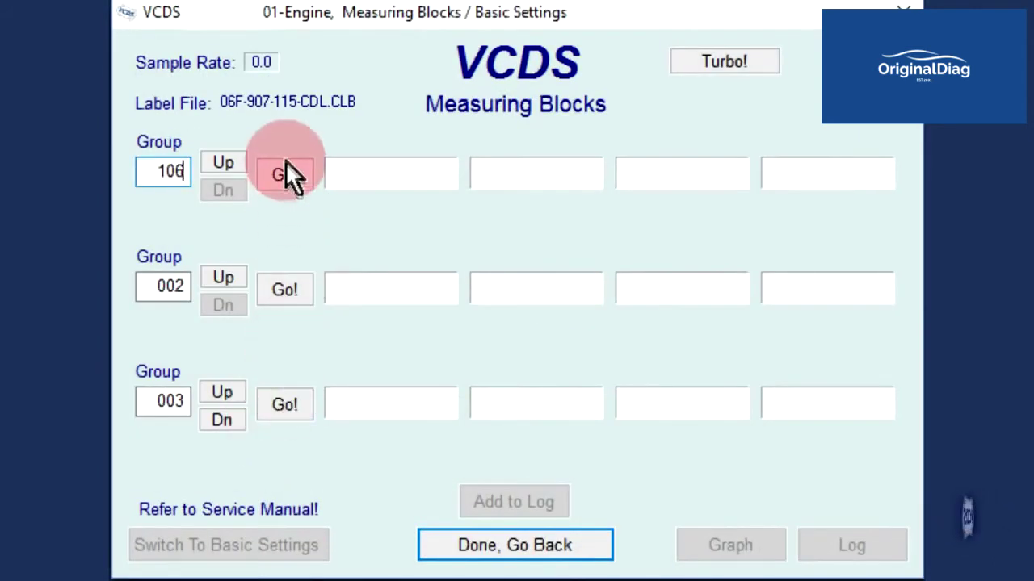
left_click(285, 162)
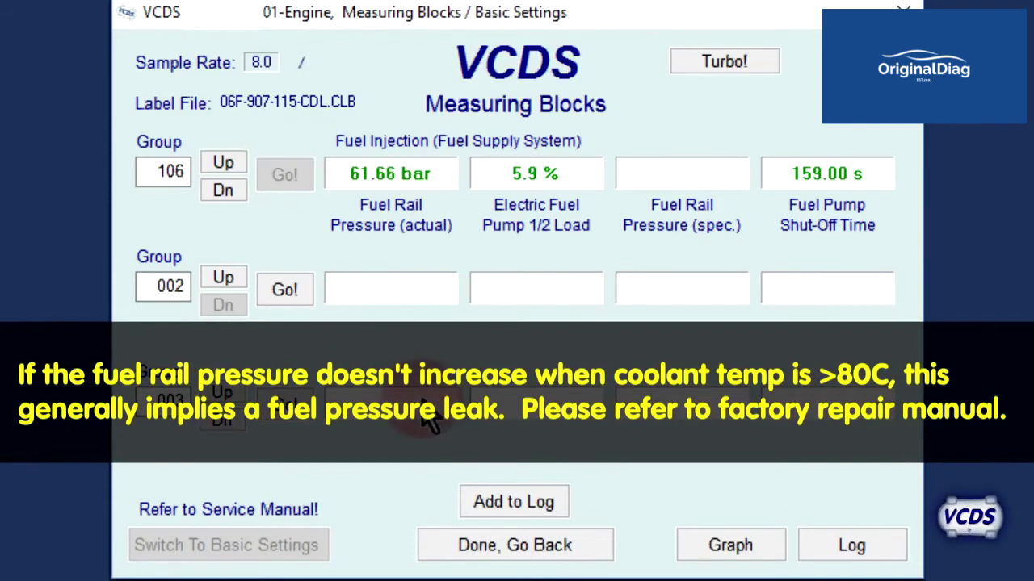
left_click(547, 549)
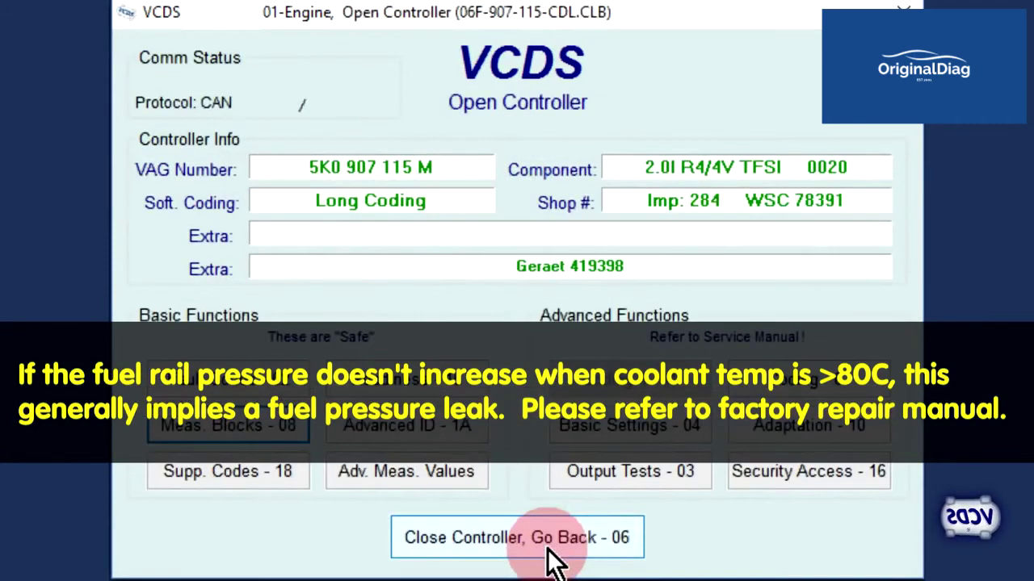
Step: Close the 01-Engine controller connection and go back to the Main Screen
left_click(547, 548)
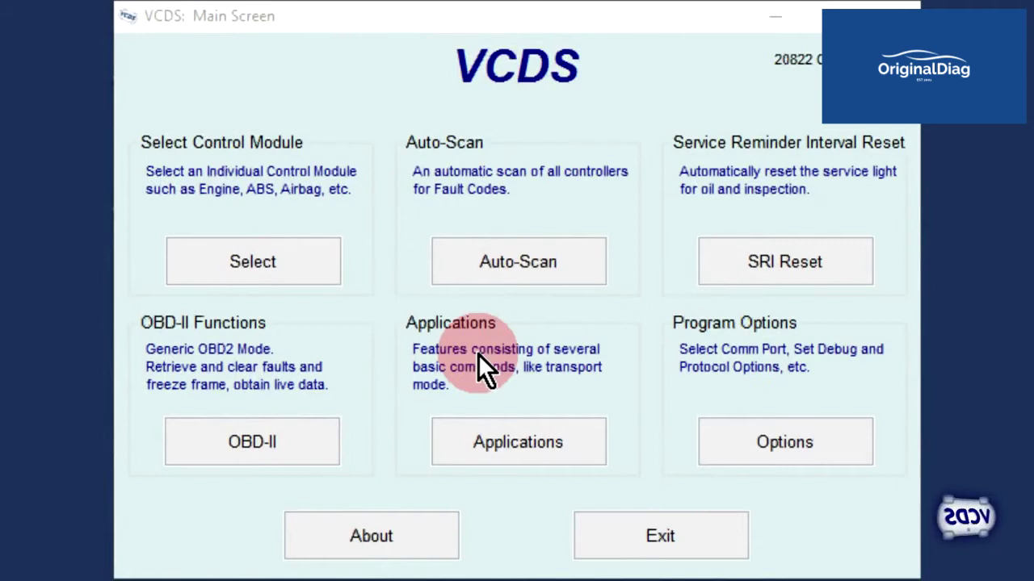
Step: Connect to 01-Engine and open its Adv. Meas. Values screen
left_click(316, 274)
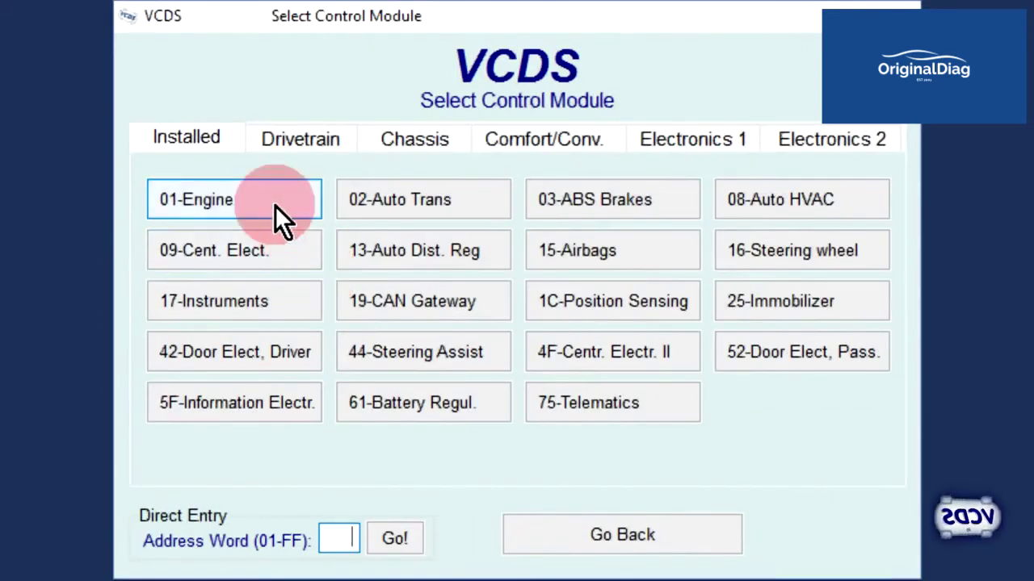
left_click(274, 205)
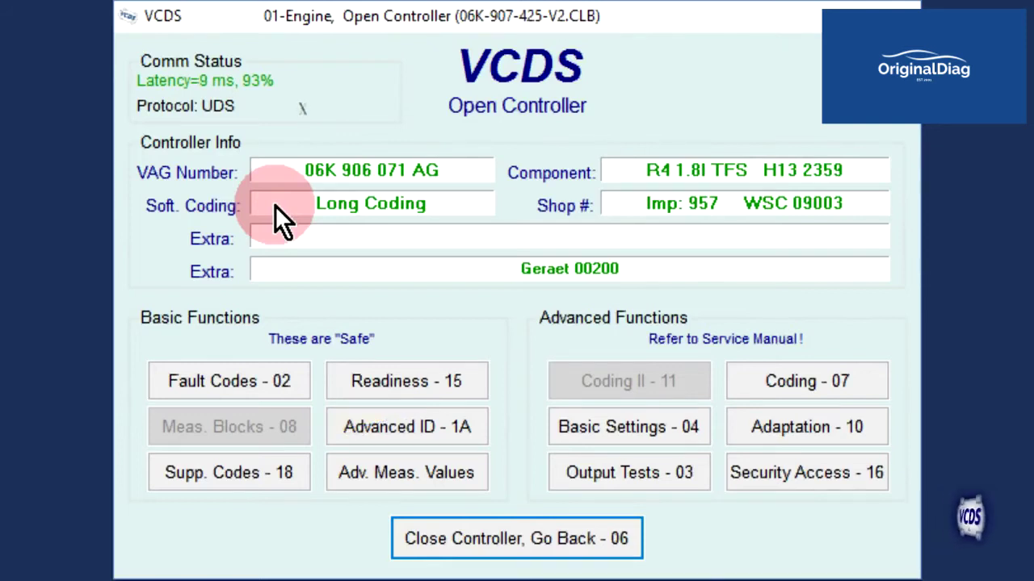
left_click(428, 469)
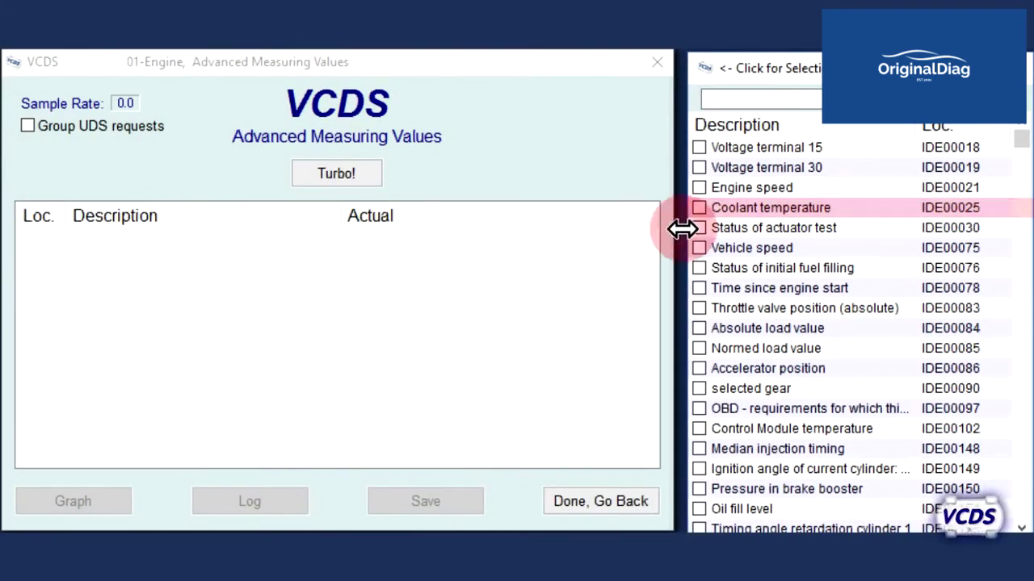
Step: Tick Coolant temperature to stream it live at 82 °C, then start a list search
left_click(699, 209)
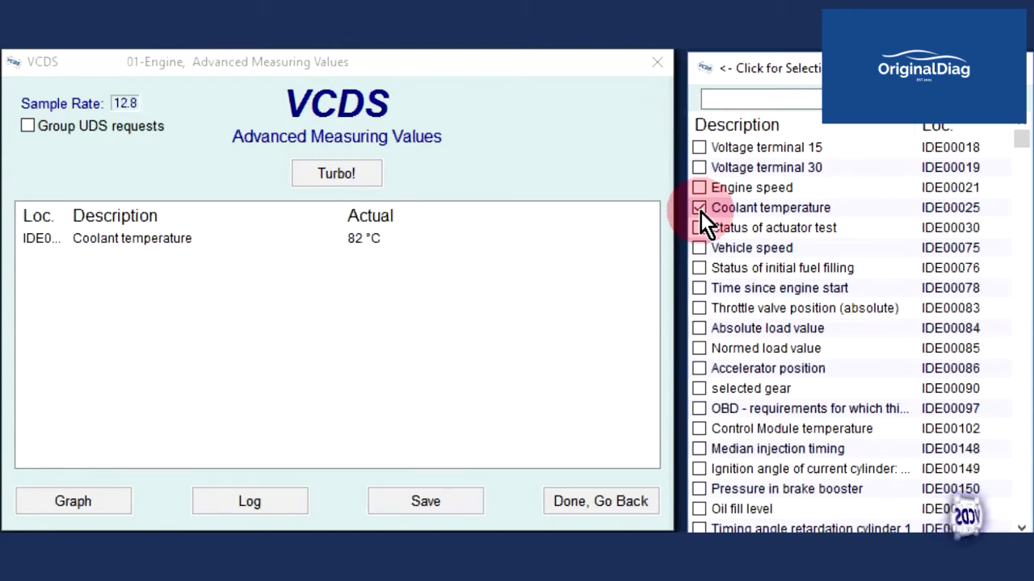
left_click(757, 98)
Step: Filter the list by 'fuel' and add Fuel high pressure: actual value, reading about 33.8 bar
type("f")
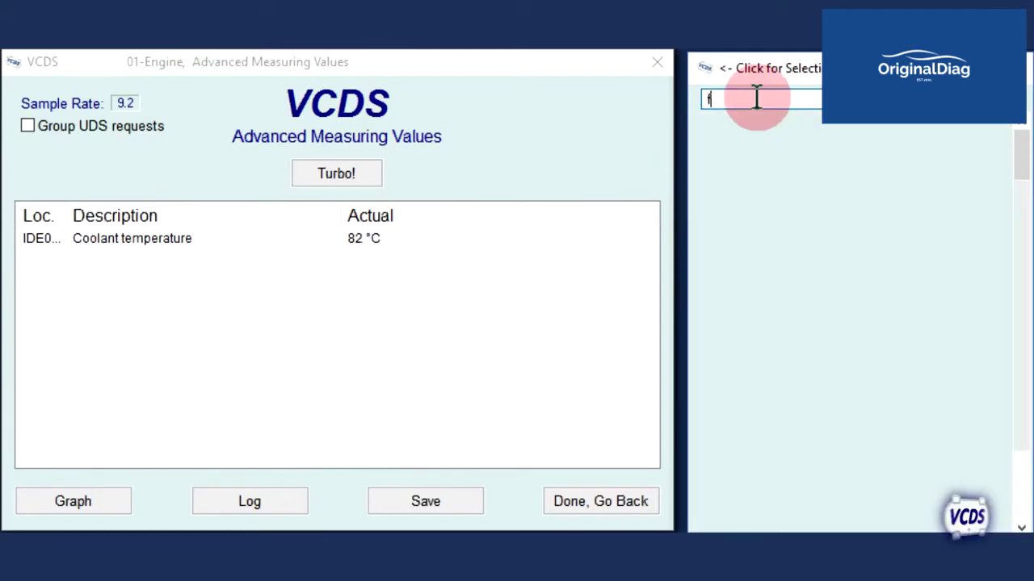
type("uel")
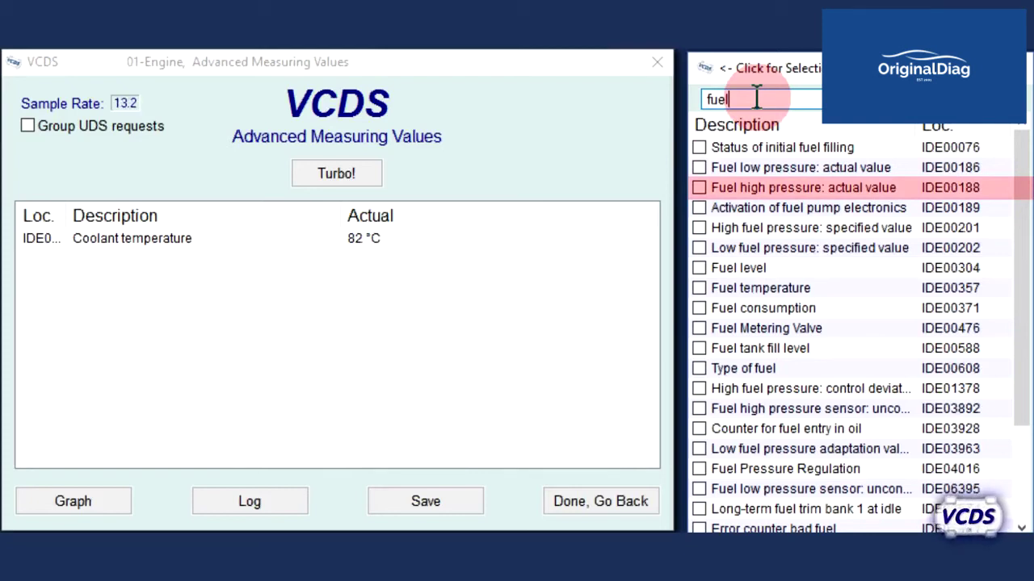
left_click(697, 186)
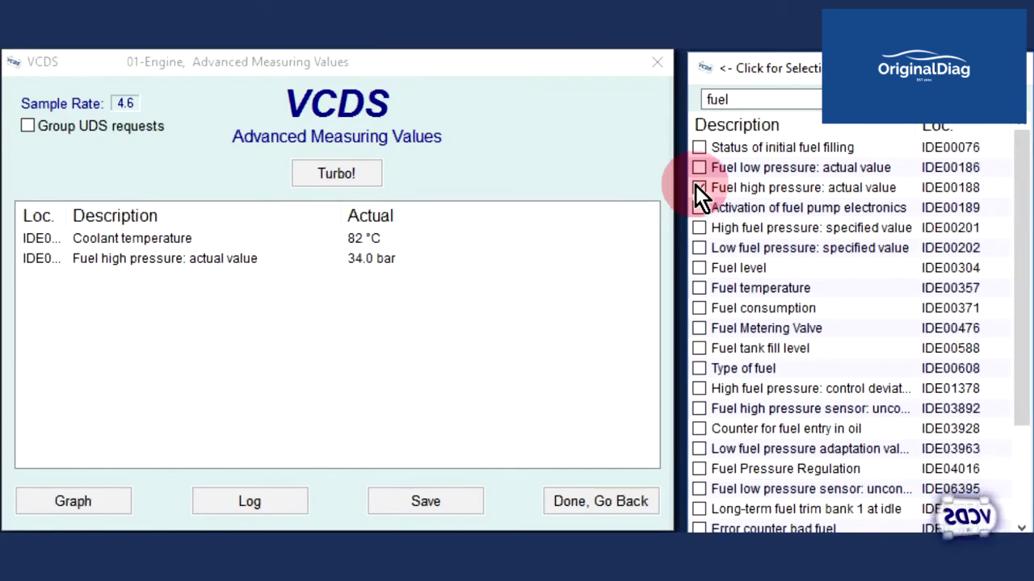
left_click(699, 187)
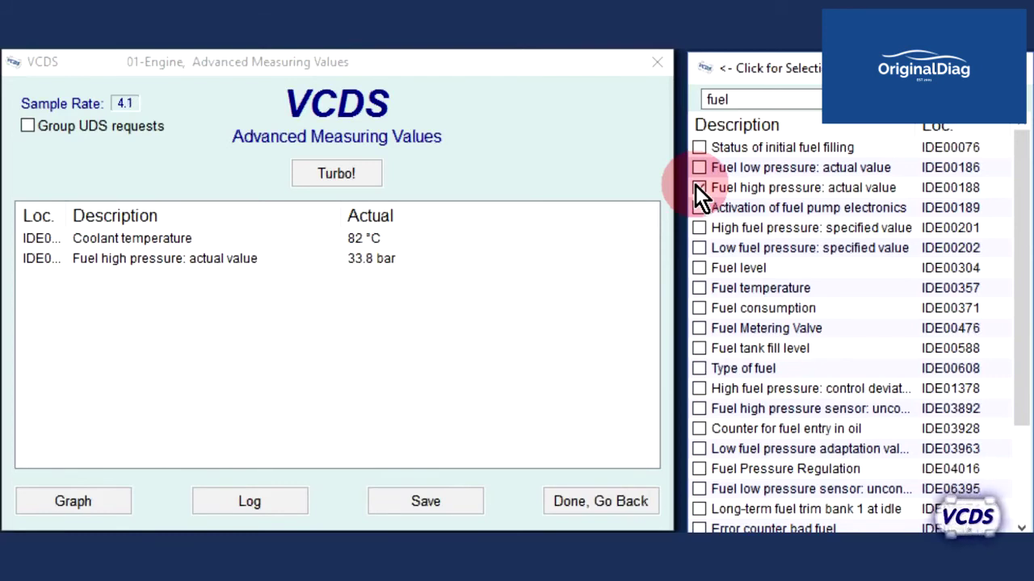
Step: Leave Adv. Meas. Values and close the 01-Engine controller, back to the module list
left_click(579, 502)
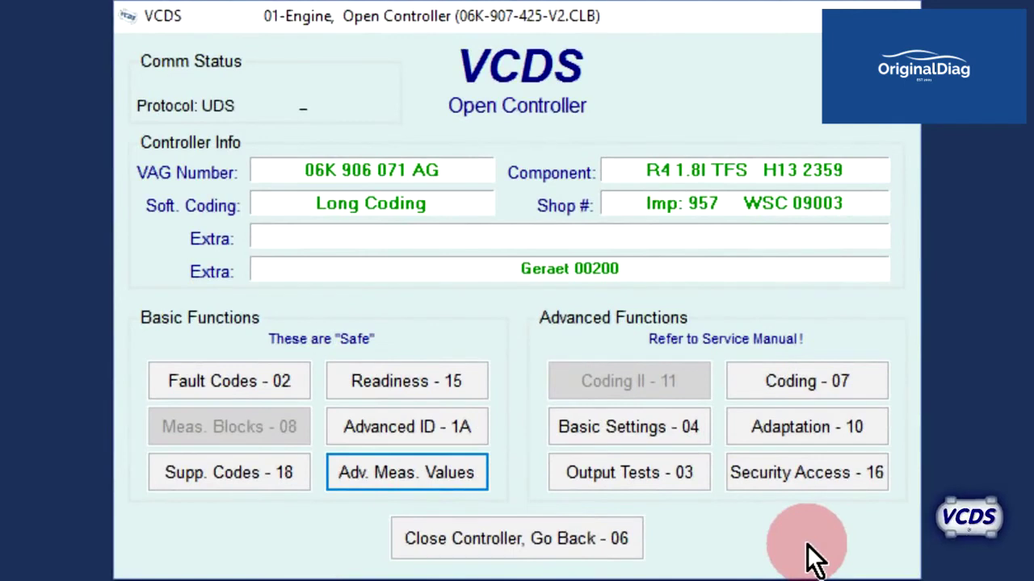
left_click(623, 543)
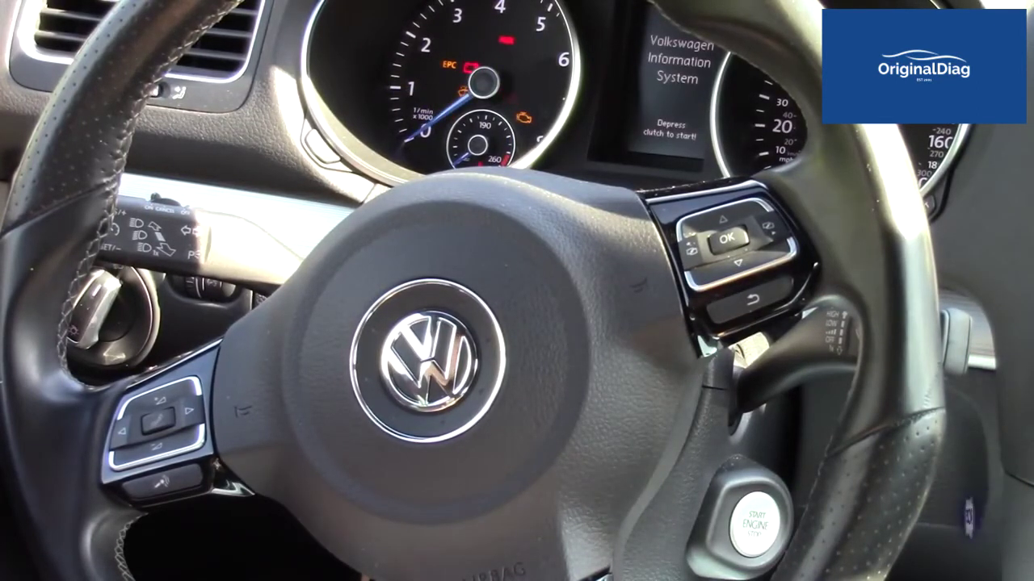
left_click(623, 543)
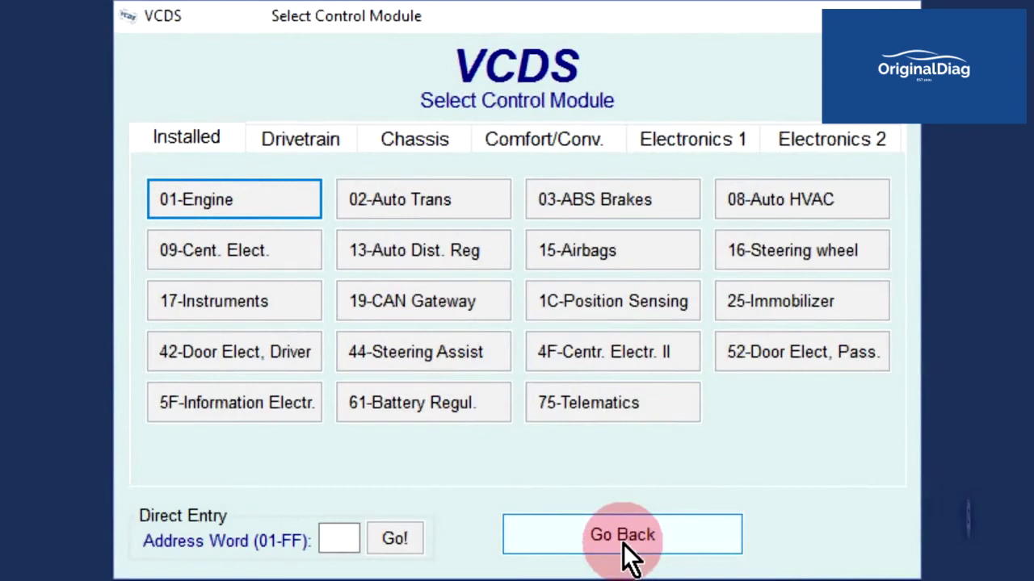
Step: Reconnect to 01-Engine Advanced Measuring Values, filter by 'fuel', and add Fuel high pressure: actual value
left_click(280, 213)
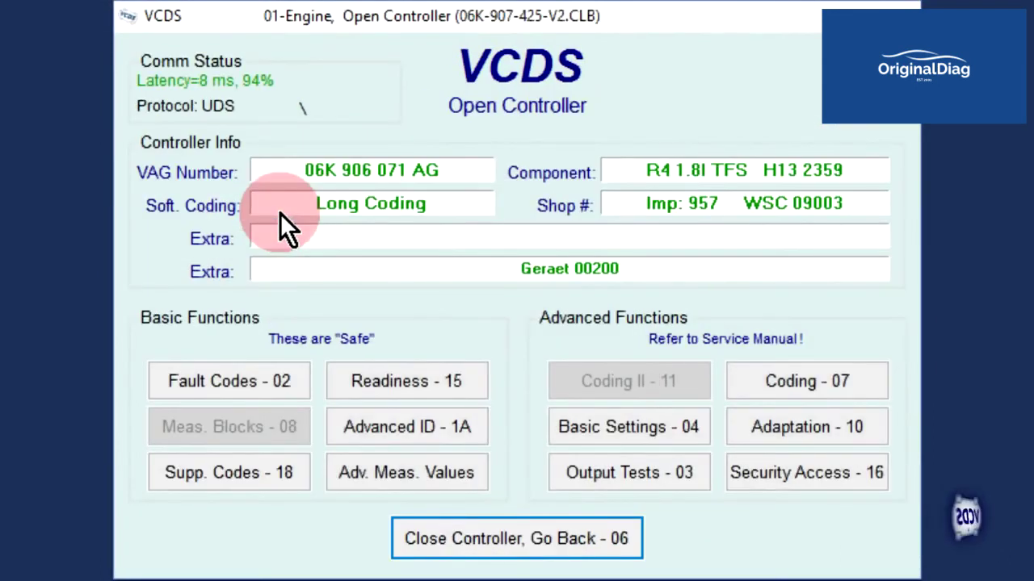
left_click(457, 457)
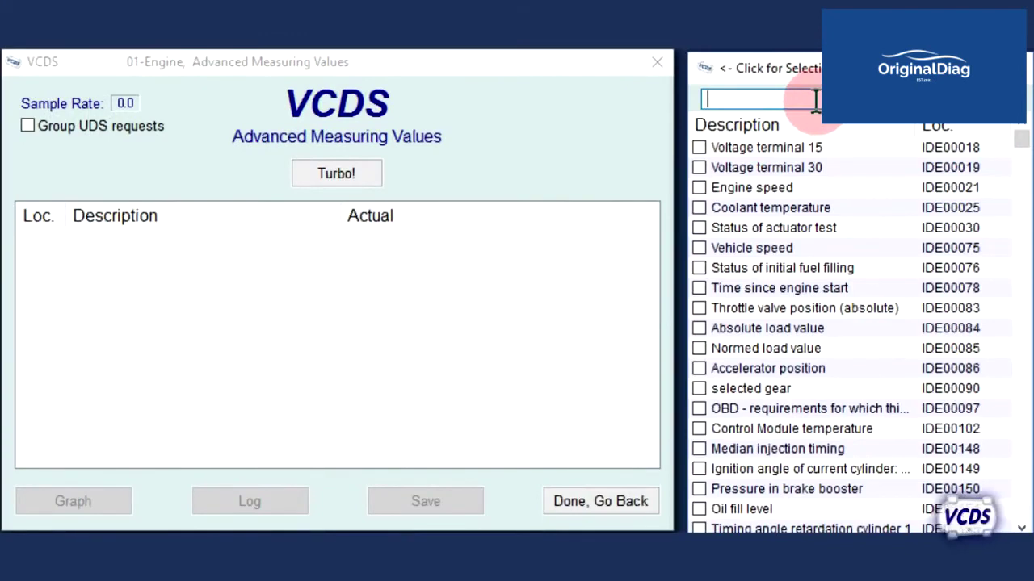
type("fuel")
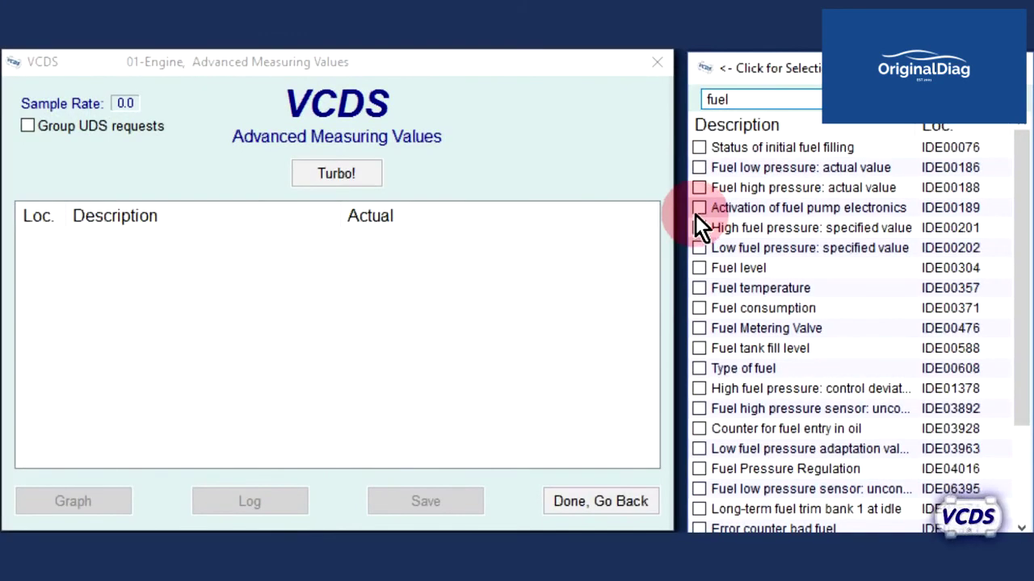
left_click(699, 188)
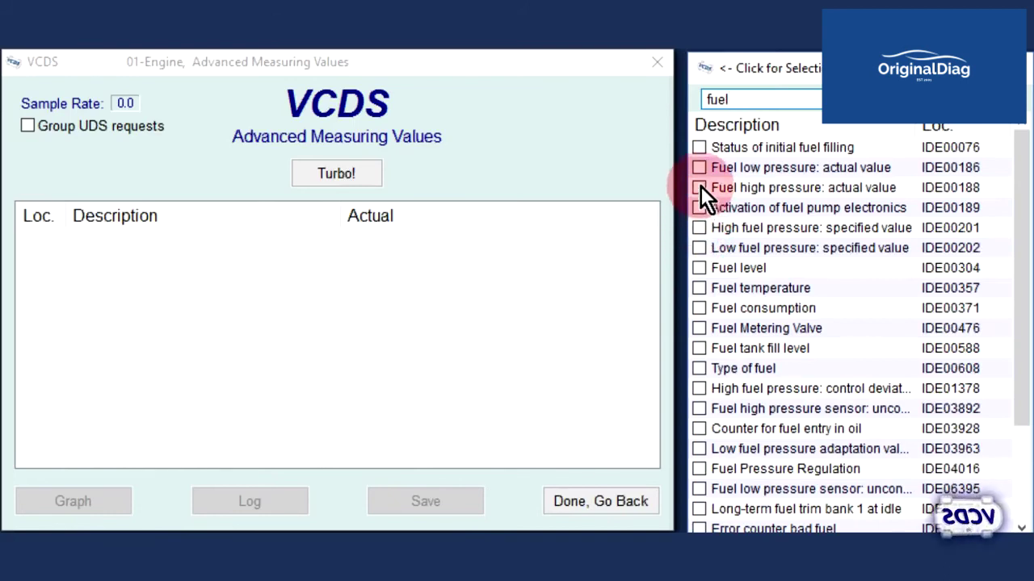